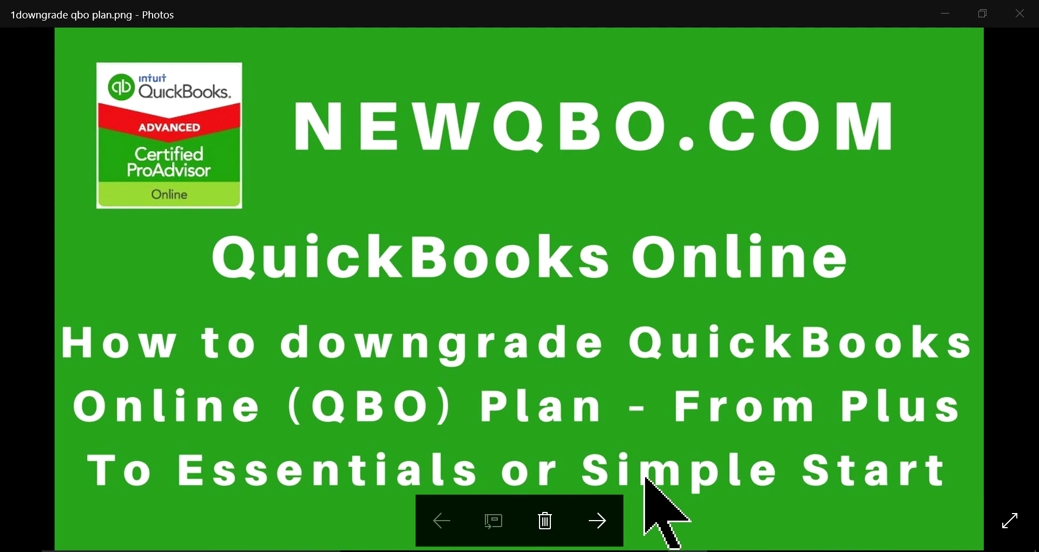
- Advance from 1downgrade qbo plan.png to the image listing the numbered downgrade steps
key("Right")
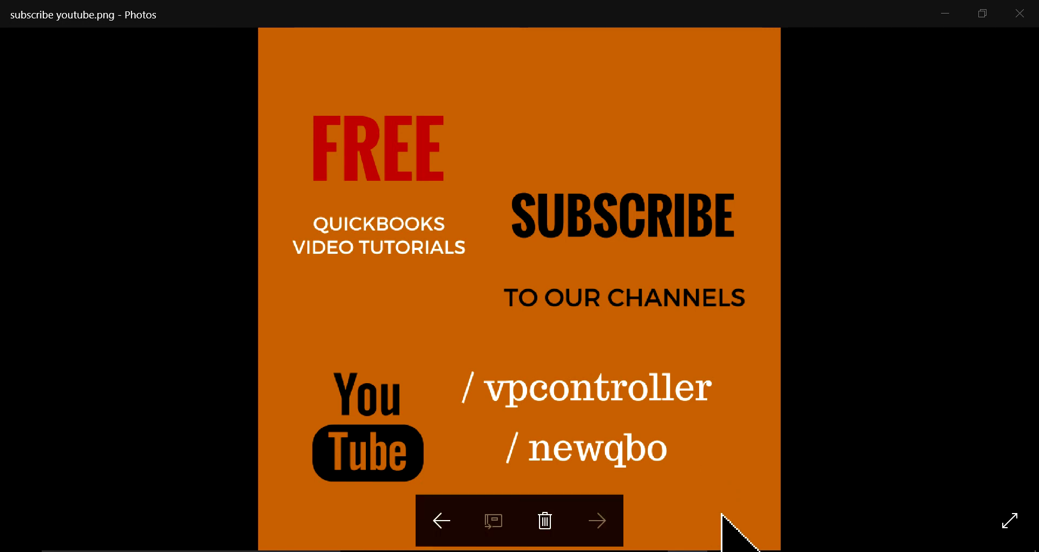
- Bring Chrome forward on the newqbo.com home page and scroll to the sidebar post list
left_click(729, 537)
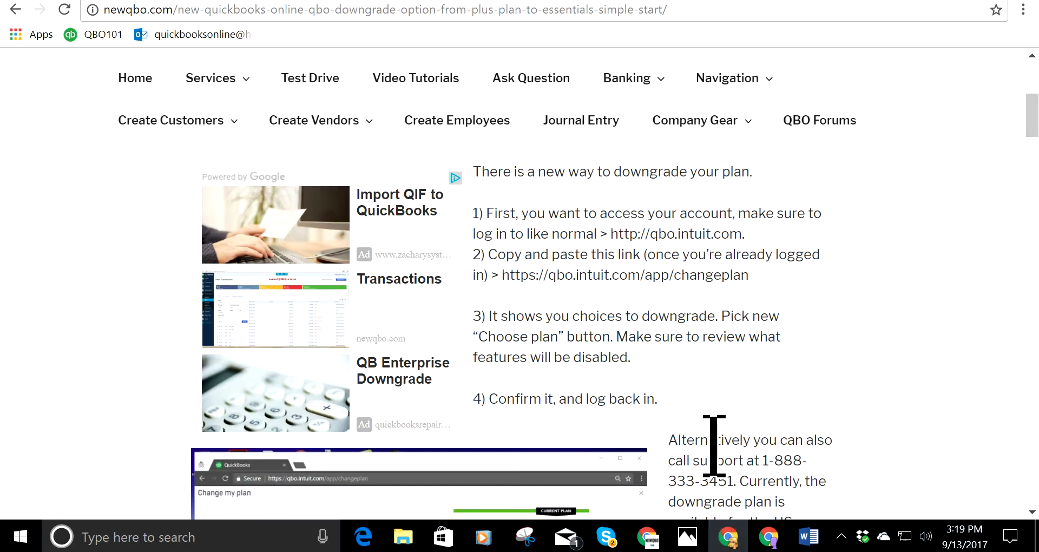
scroll(395, 120, "up", 2)
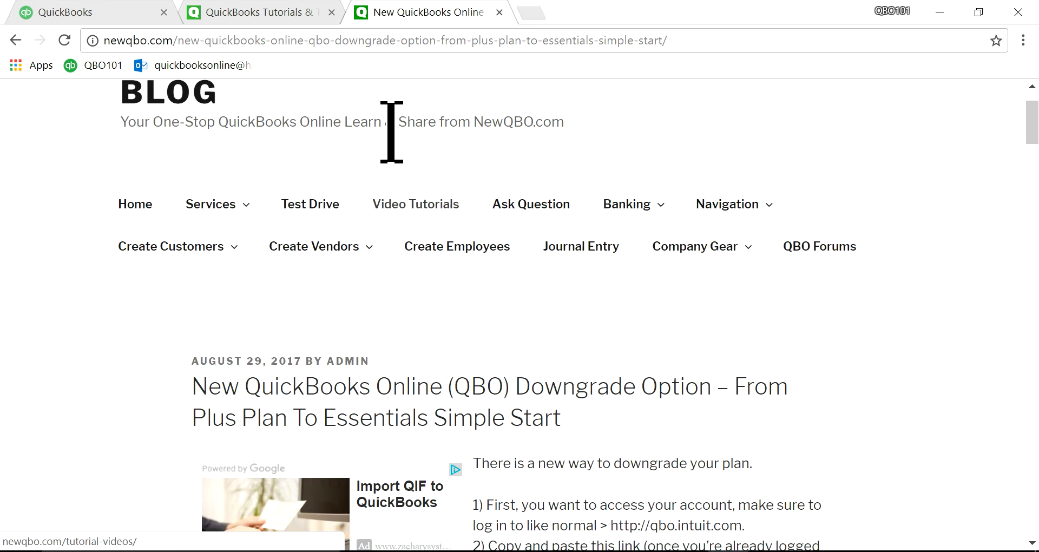
scroll(244, 142, "up", 2)
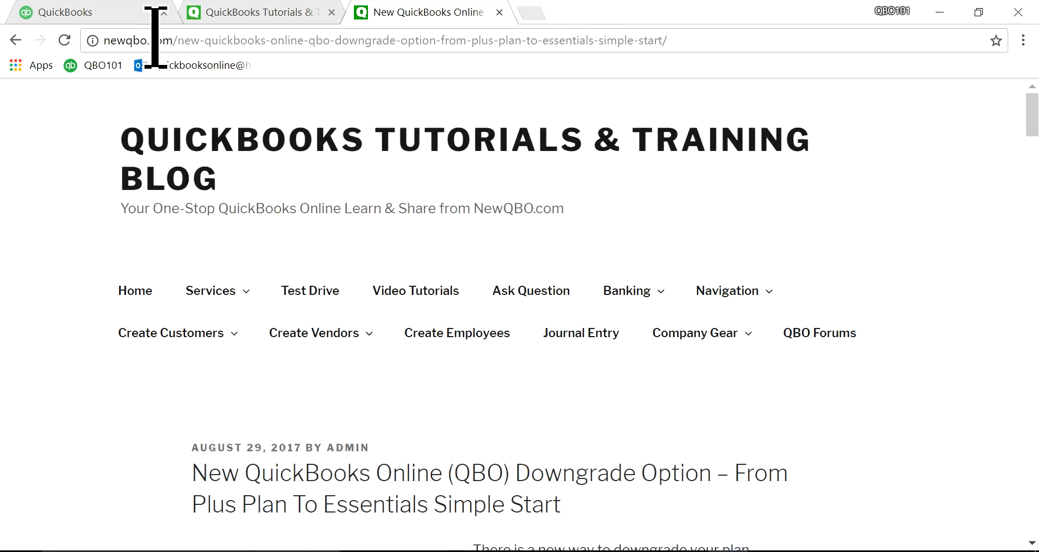
left_click(287, 20)
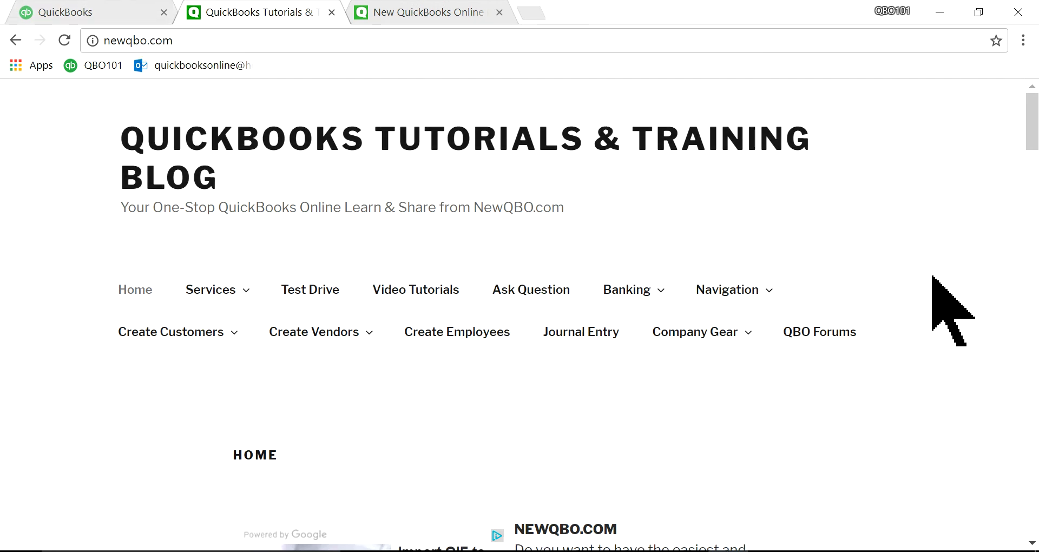
scroll(932, 277, "down", 10)
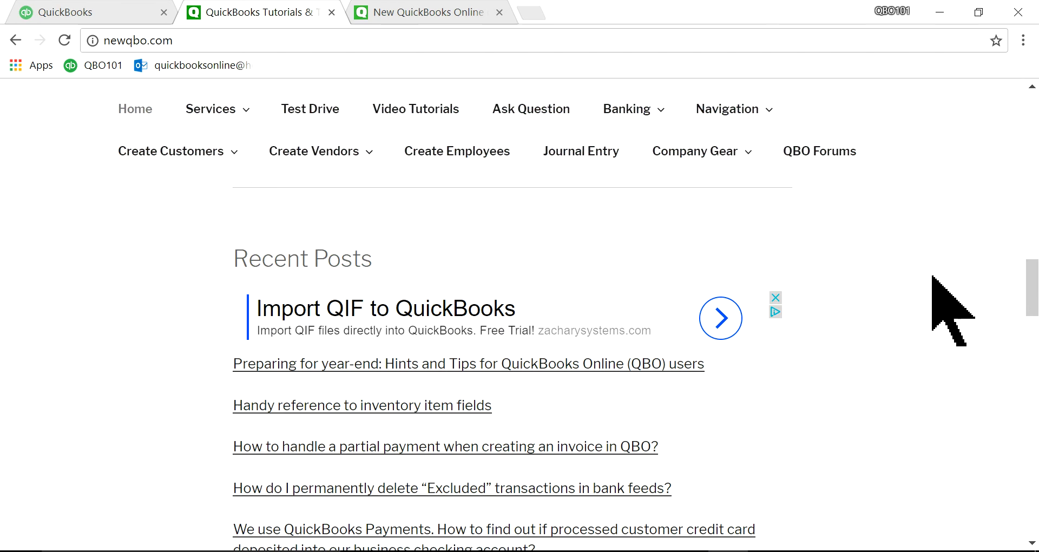
scroll(932, 277, "down", 6)
scroll(932, 277, "down", 18)
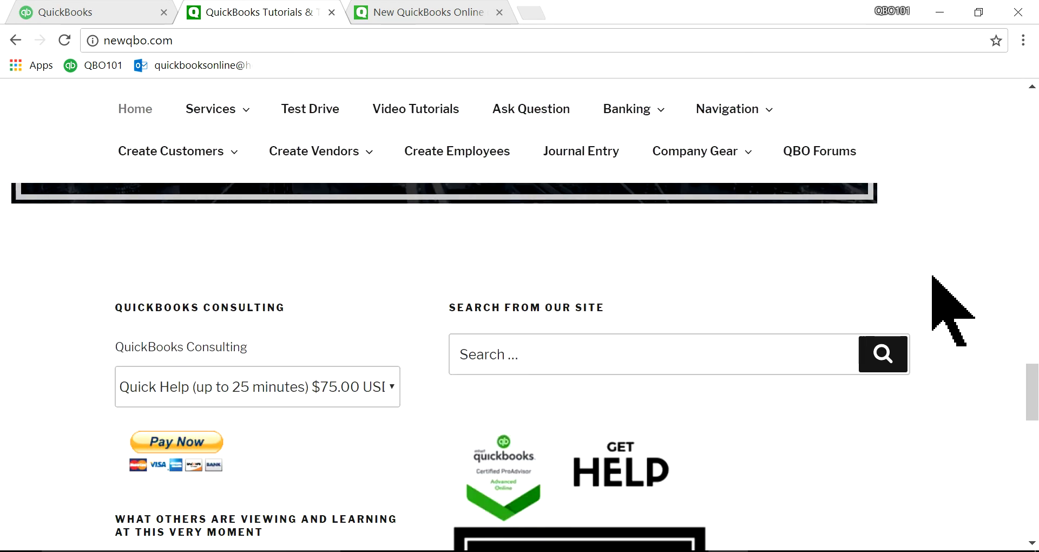
scroll(932, 276, "down", 2)
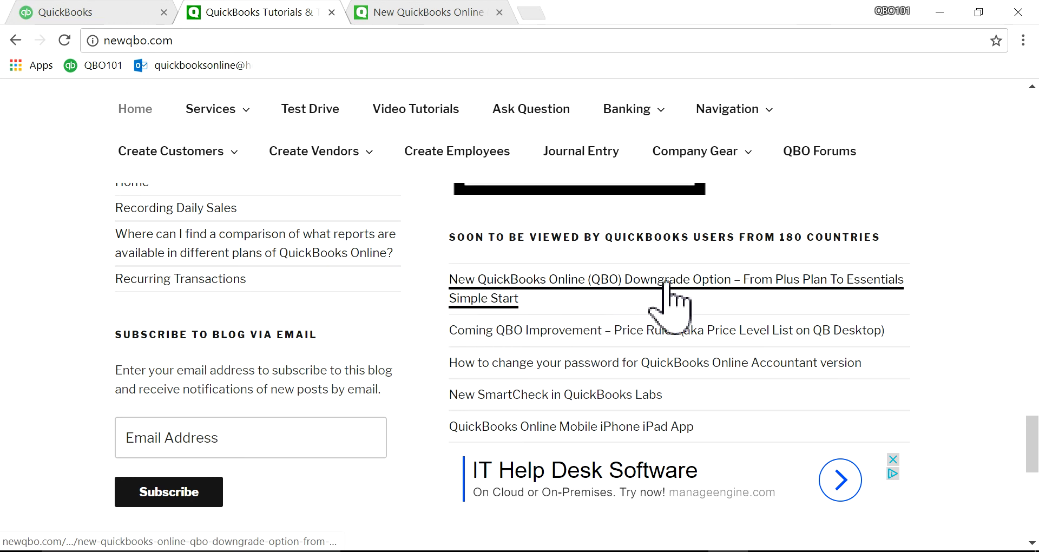
- Return to the downgrade article and highlight the qbo.intuit.com and /app/changeplan links
left_click(404, 12)
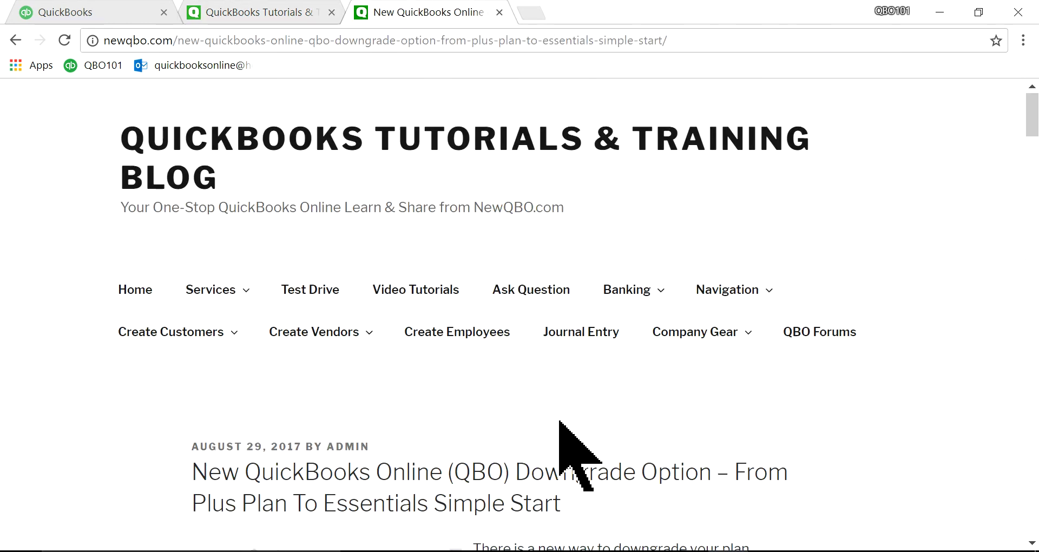
scroll(560, 421, "down", 5)
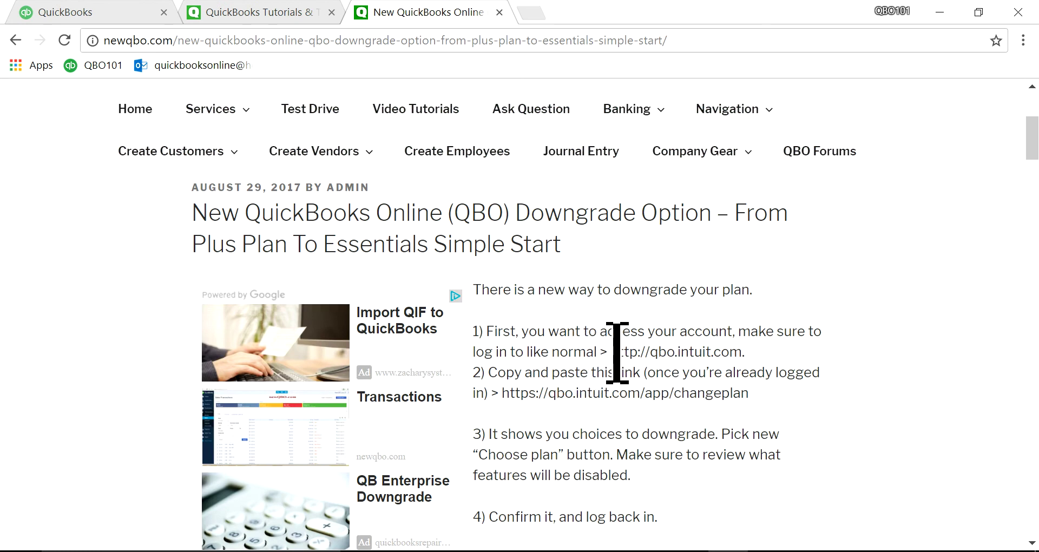
left_click_drag(612, 351, 745, 347)
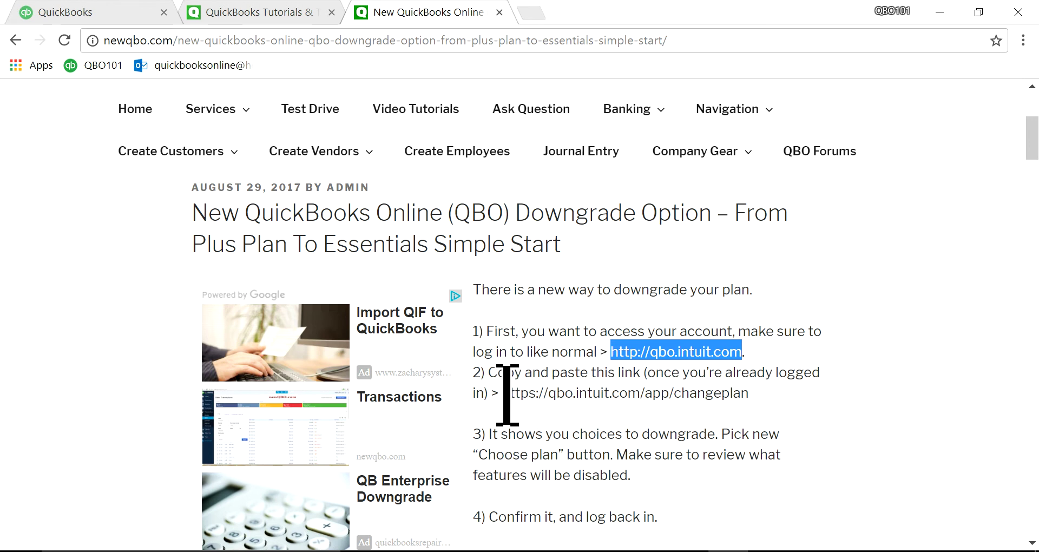
left_click_drag(504, 393, 748, 401)
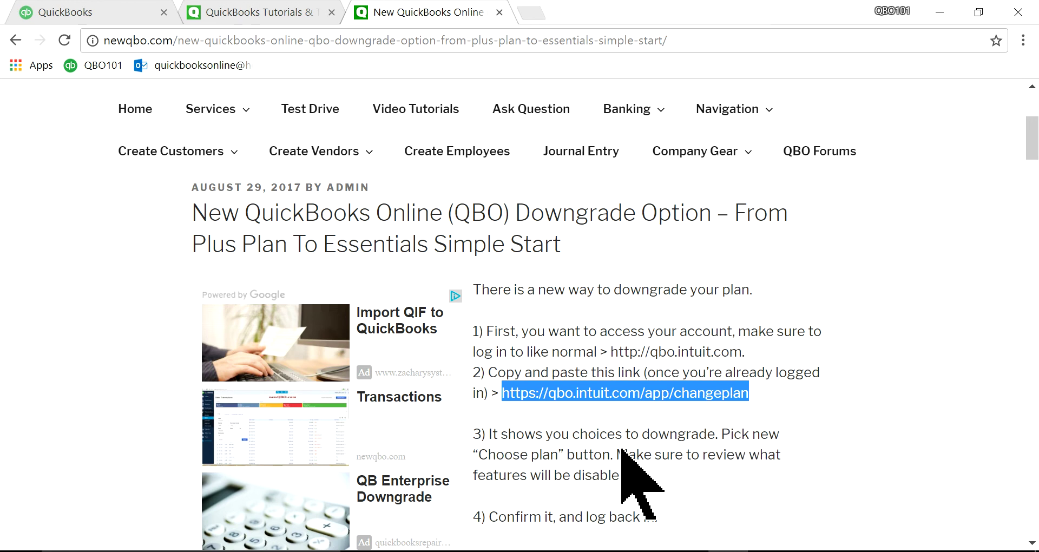
scroll(631, 476, "down", 3)
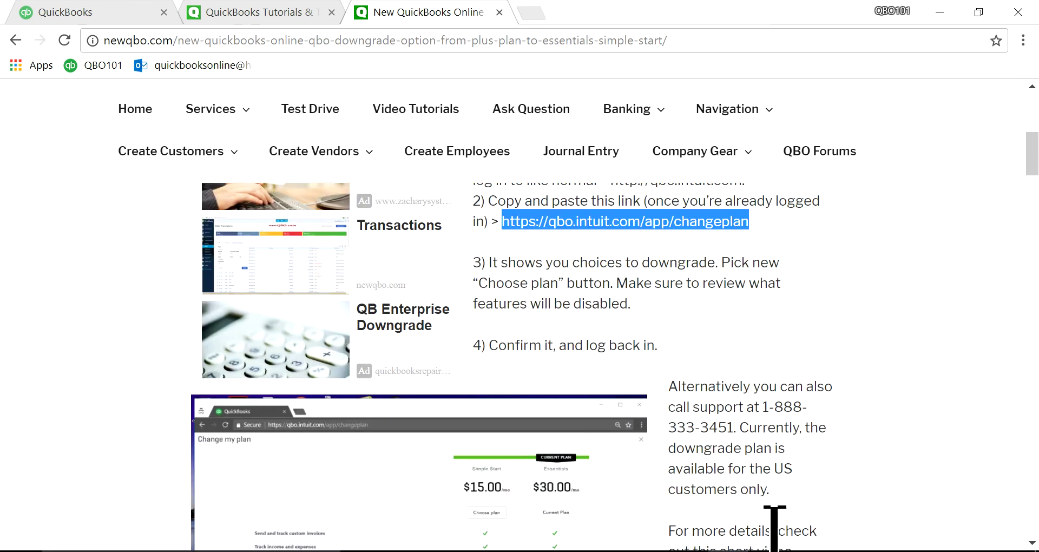
left_click(86, 11)
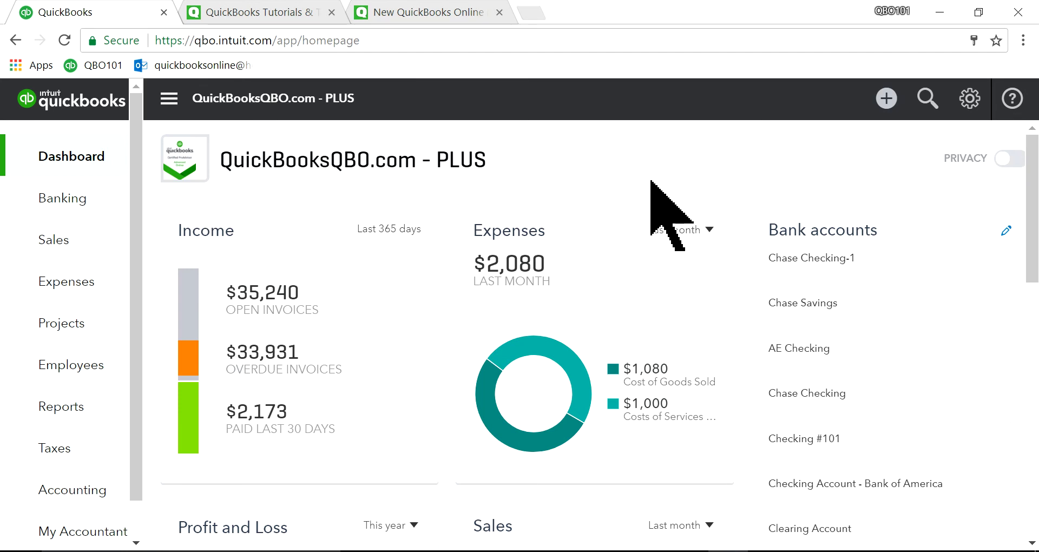
left_click(417, 13)
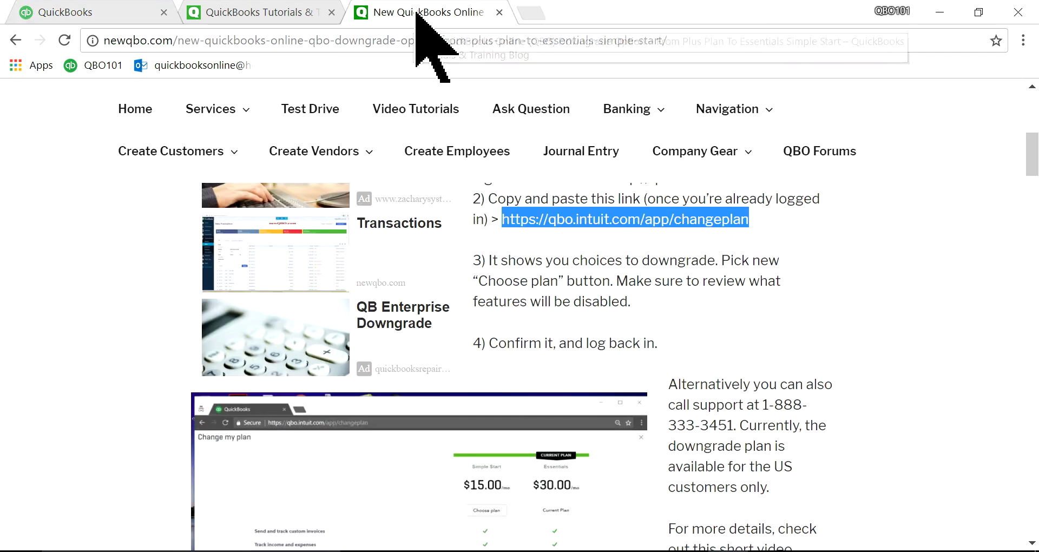
left_click(685, 298)
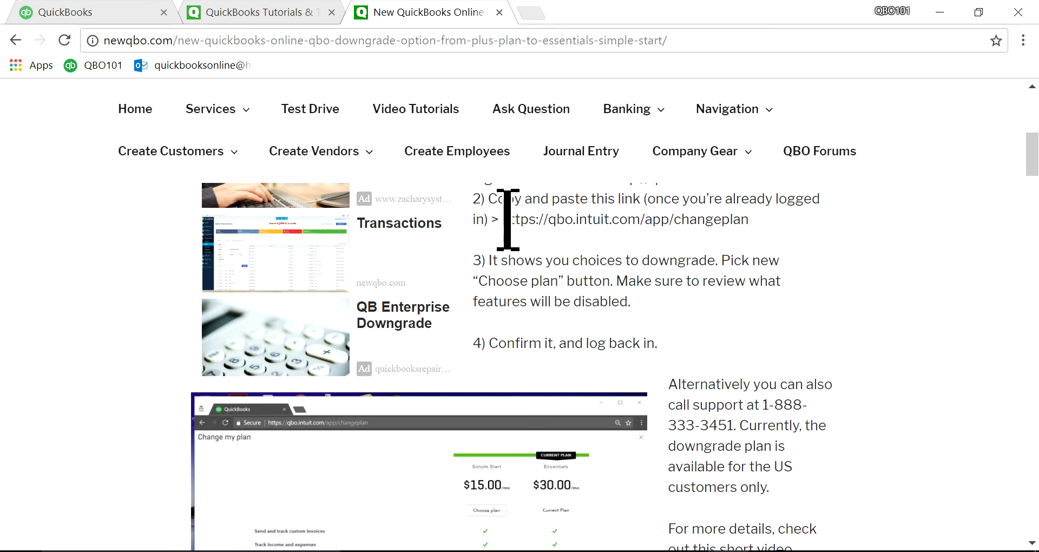
left_click_drag(508, 220, 752, 220)
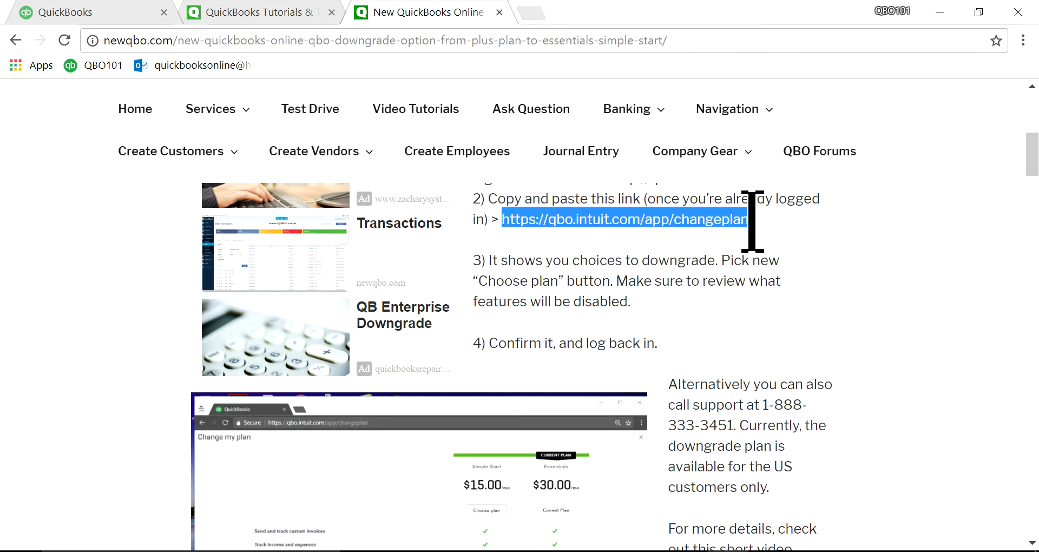
right_click(674, 219)
left_click(710, 233)
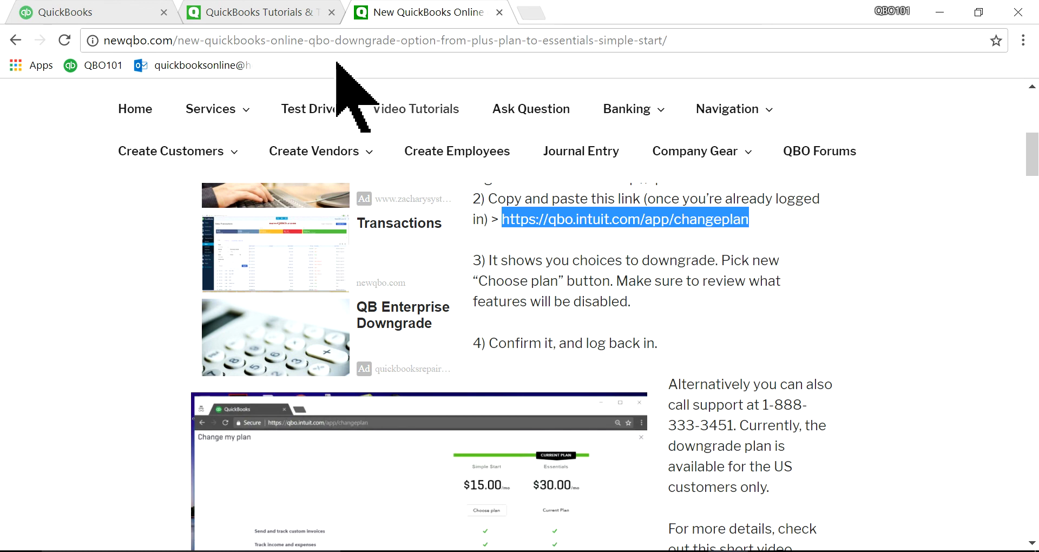
left_click(98, 13)
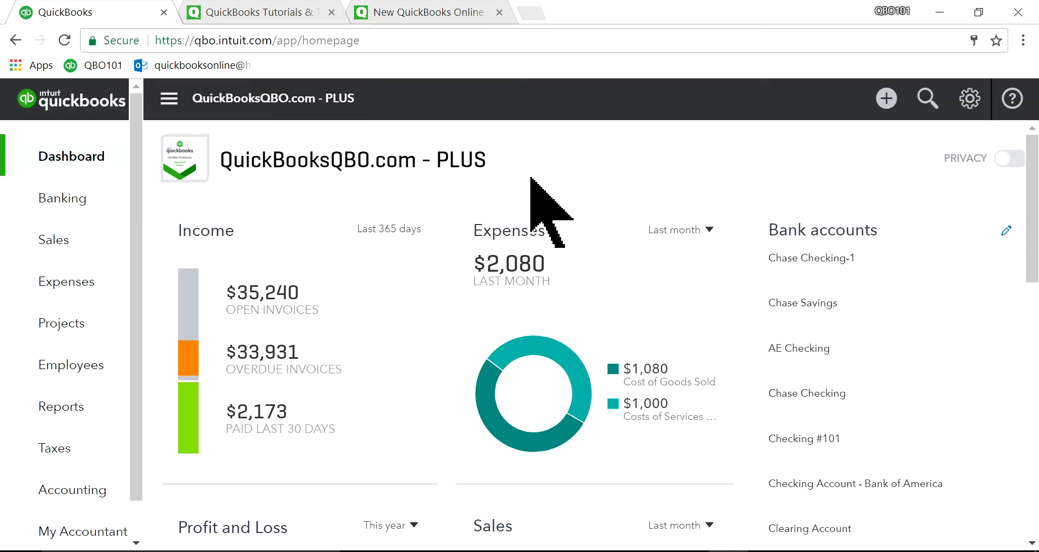
- Paste and go to the changeplan URL, showing Simple Start $15, Essentials $30 and Plus $39.95
left_click(242, 38)
right_click(242, 39)
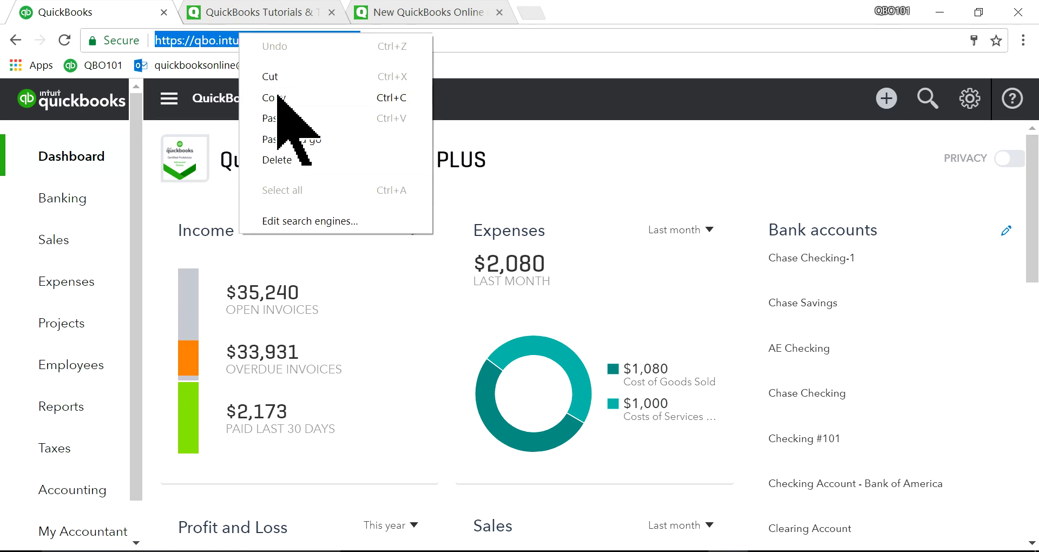
left_click(299, 203)
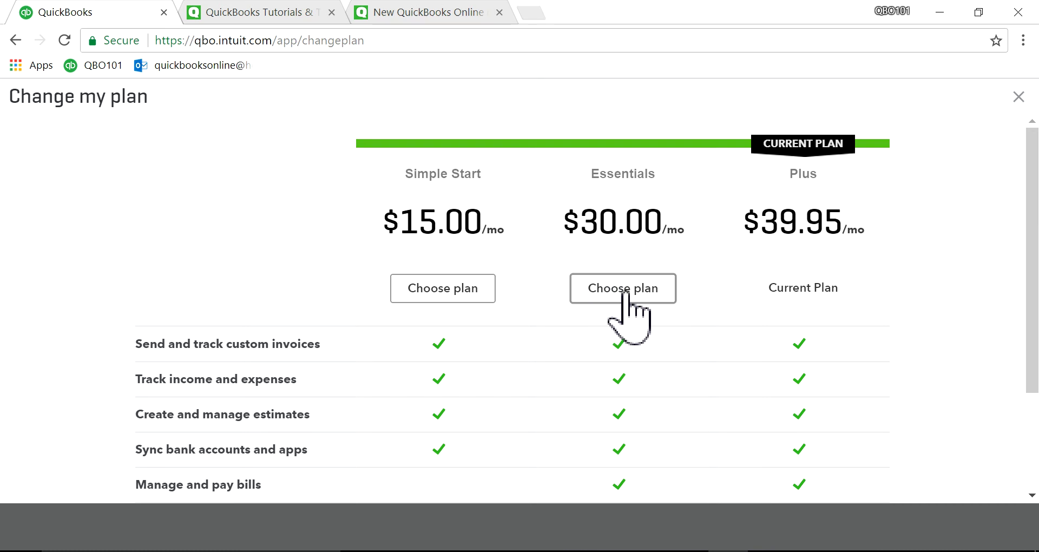
- Choose Essentials to see features lost from Plus, then highlight the article's support phone number
left_click(623, 292)
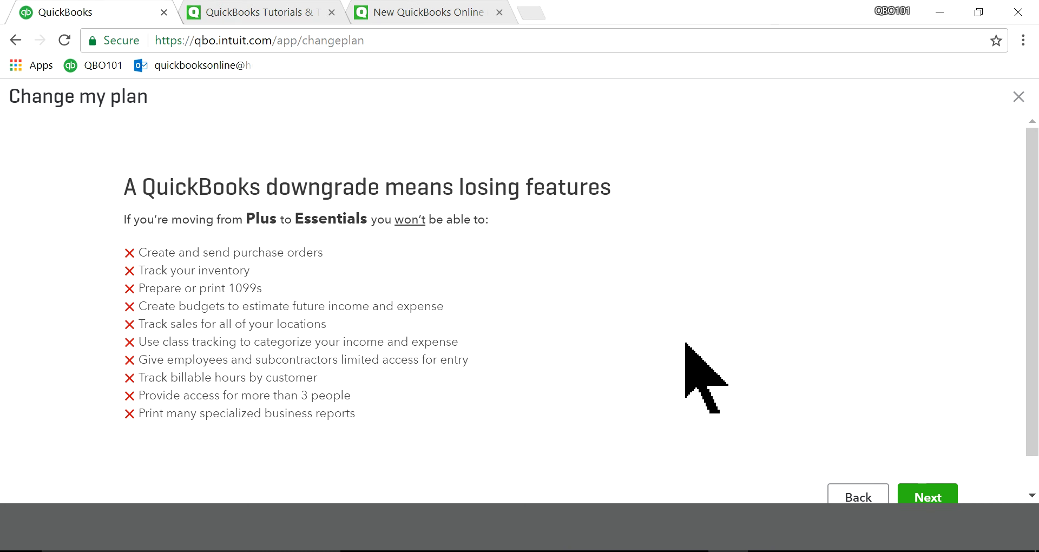
left_click(384, 14)
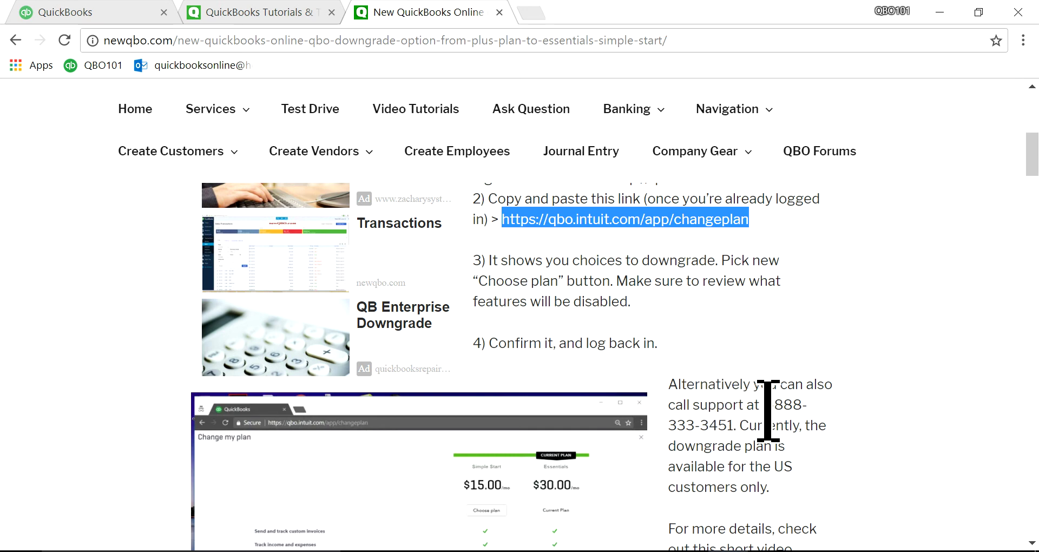
left_click_drag(767, 410, 739, 425)
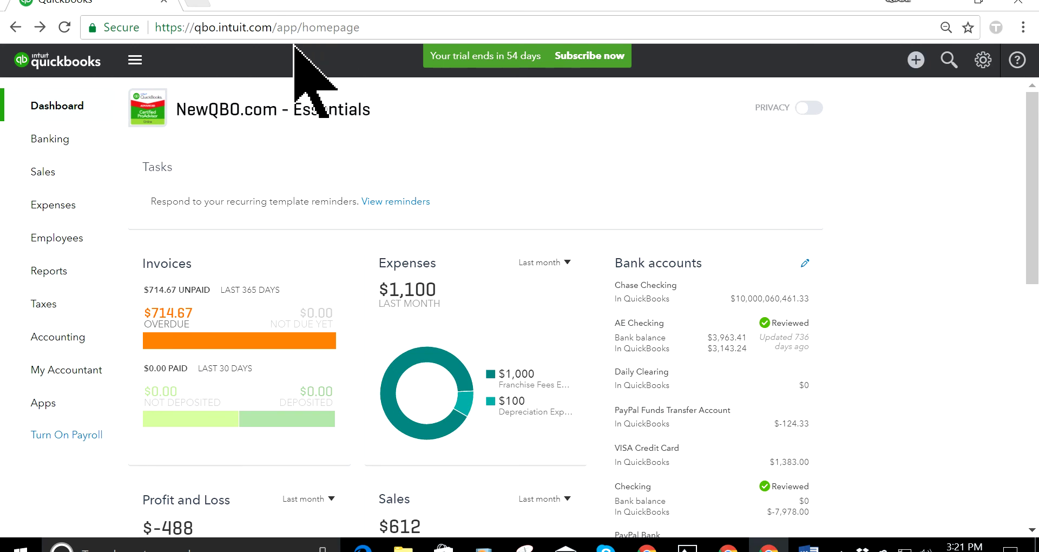
- Paste and go to /app/changeplan for the Essentials company, offering Simple Start at $15.00
left_click(296, 27)
right_click(296, 30)
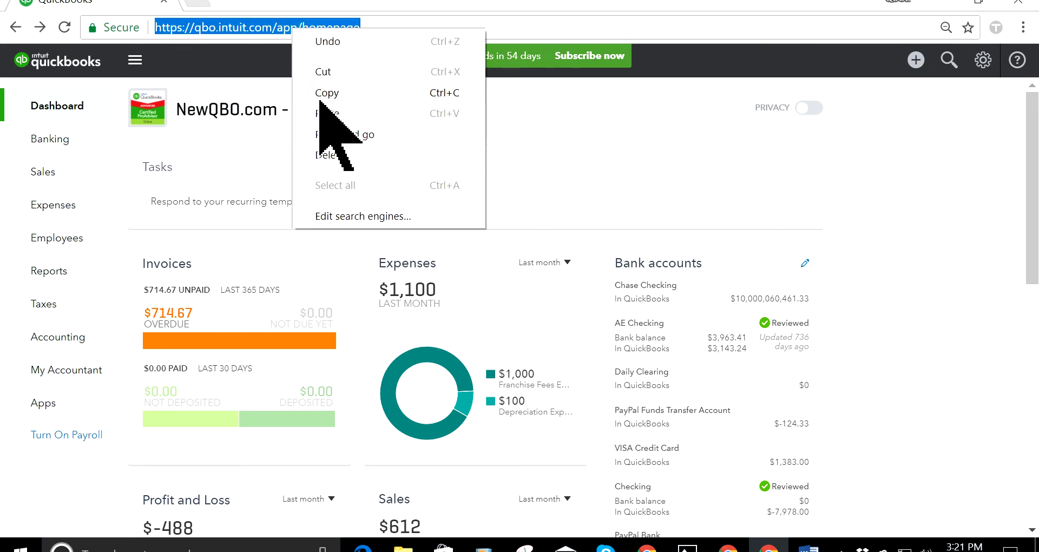
left_click(332, 141)
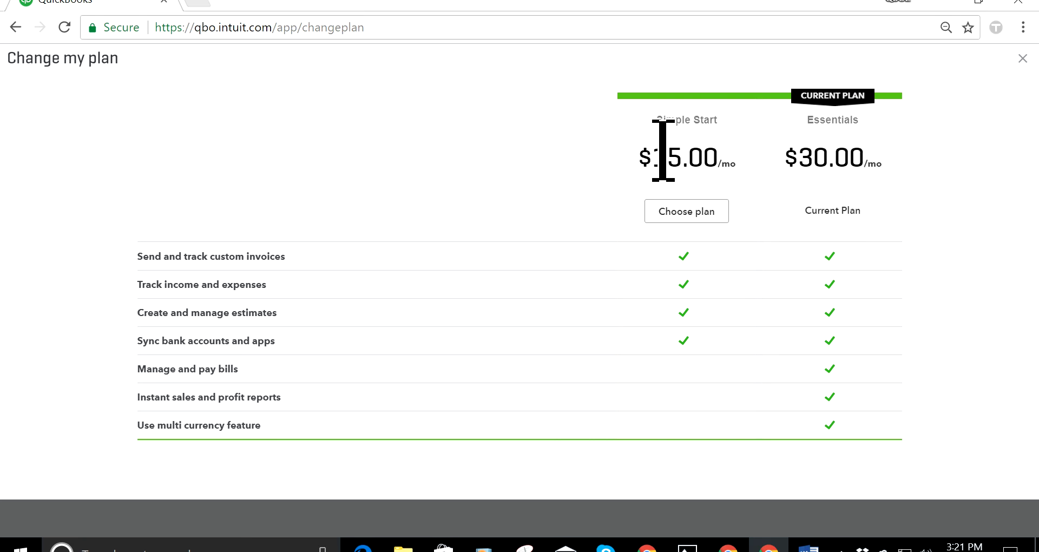
- Choose Simple Start, go back to the comparison, then choose Simple Start again to see lost features
left_click(671, 214)
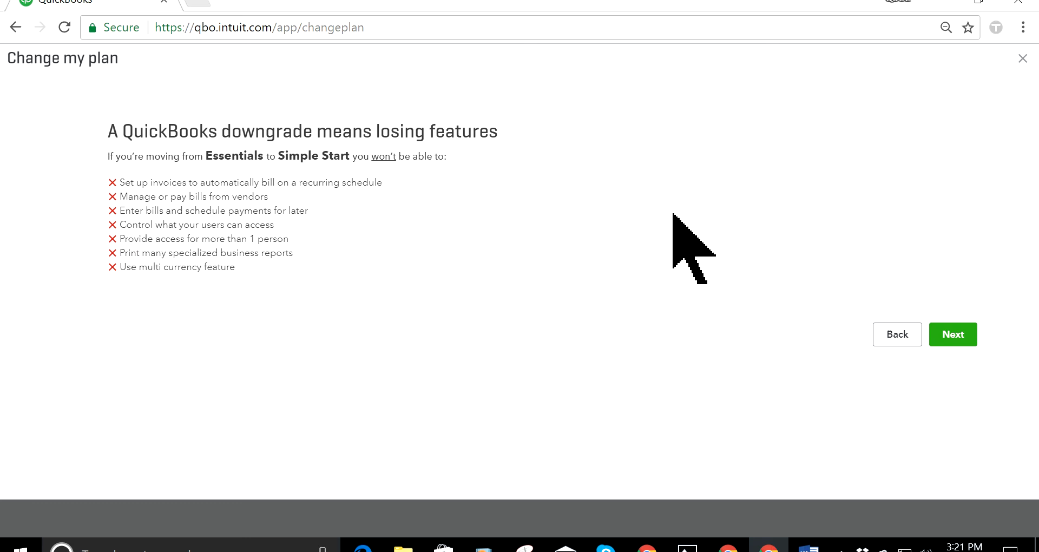
left_click(892, 331)
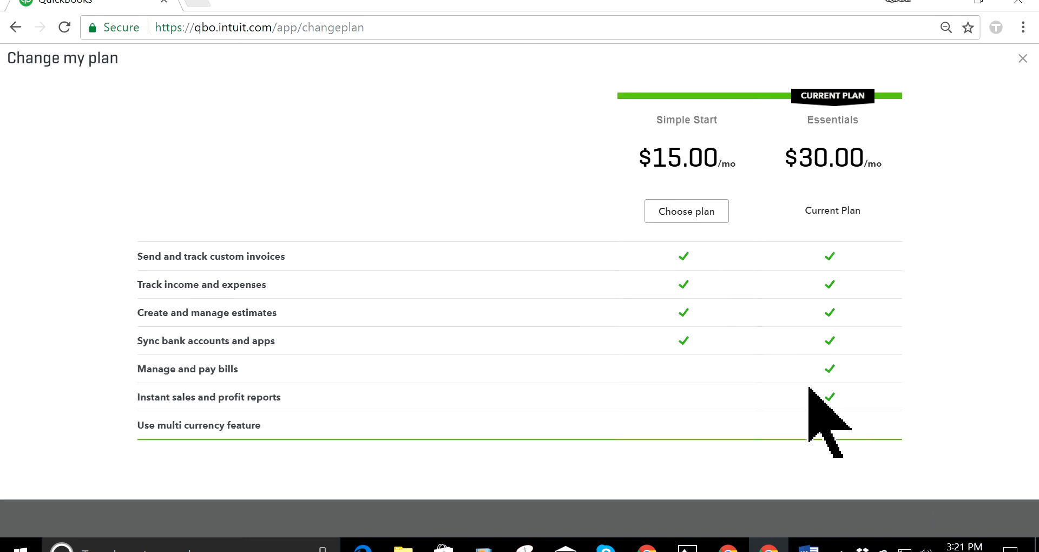
left_click(671, 217)
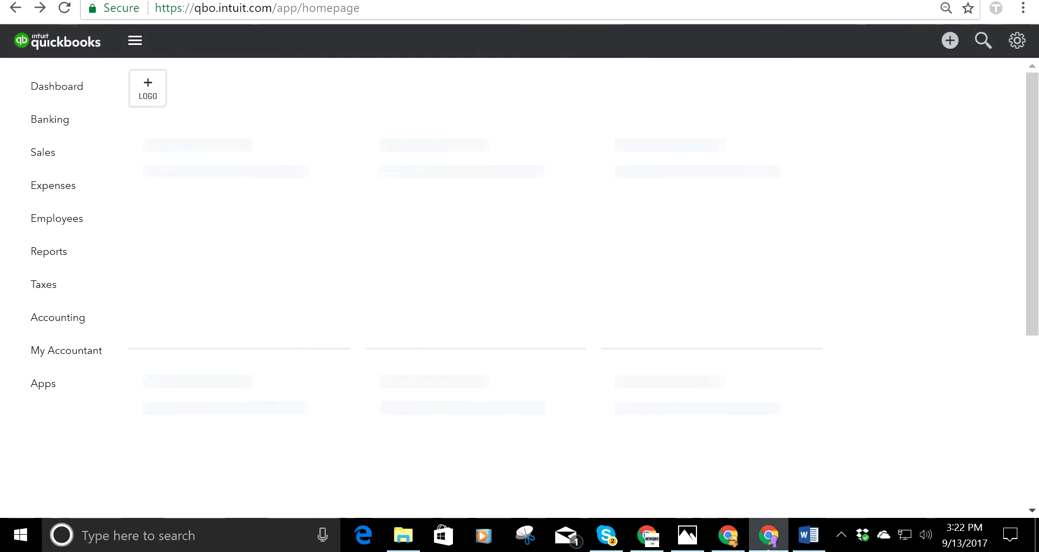
- Show the Word notes with login address, change-plan link and support number, then the subscribe image
left_click(806, 536)
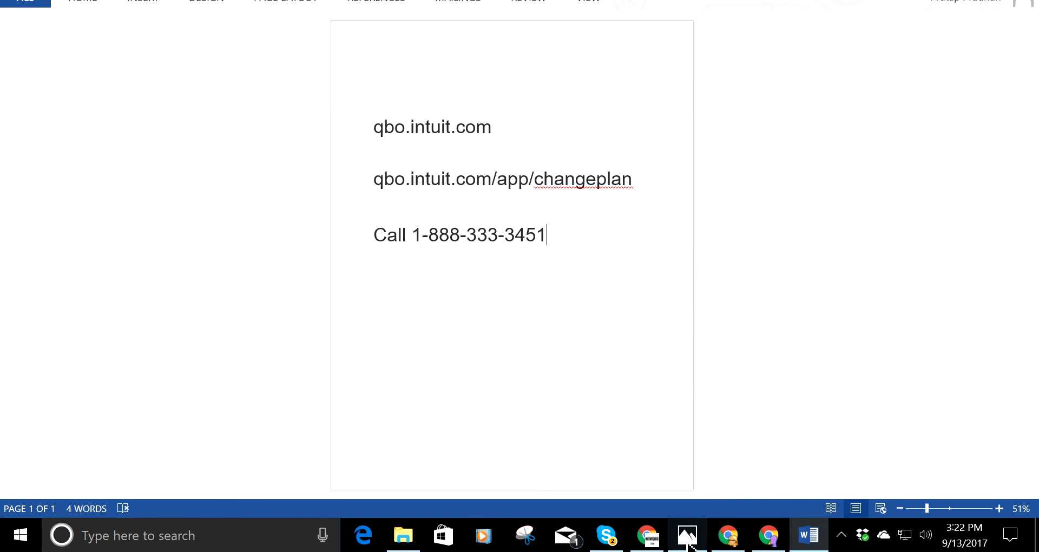
left_click(689, 546)
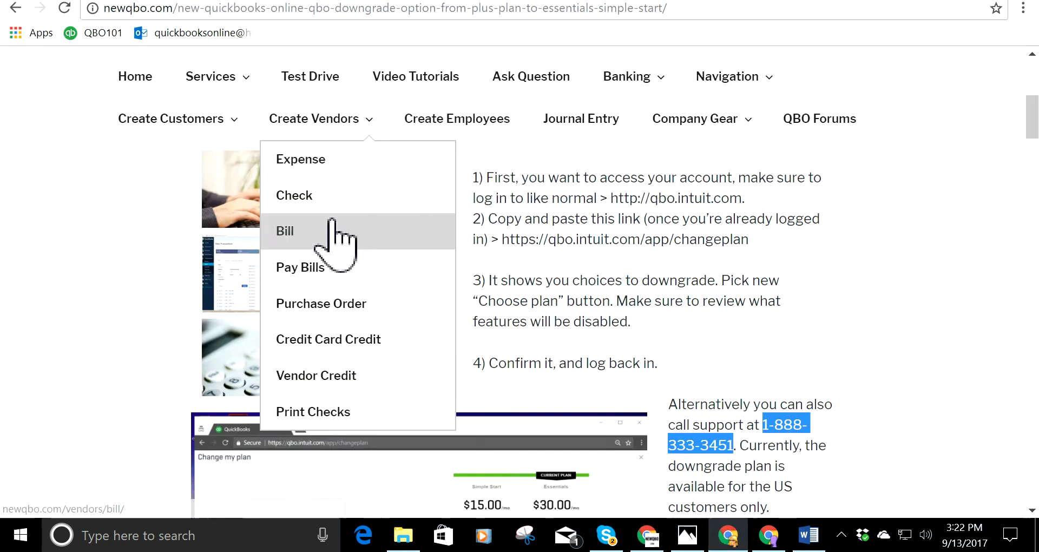
- Switch to the QuickBooks Tutorials & Training tab showing the newqbo.com blog homepage
scroll(303, 228, "up", 2)
mouse_move(238, 187)
scroll(119, 165, "up", 2)
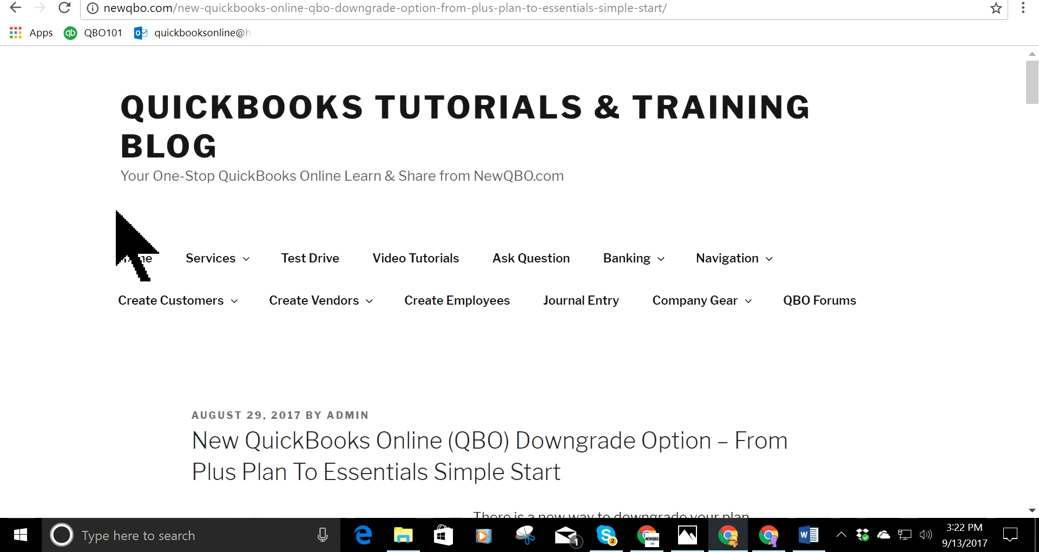
left_click(271, 12)
mouse_move(169, 103)
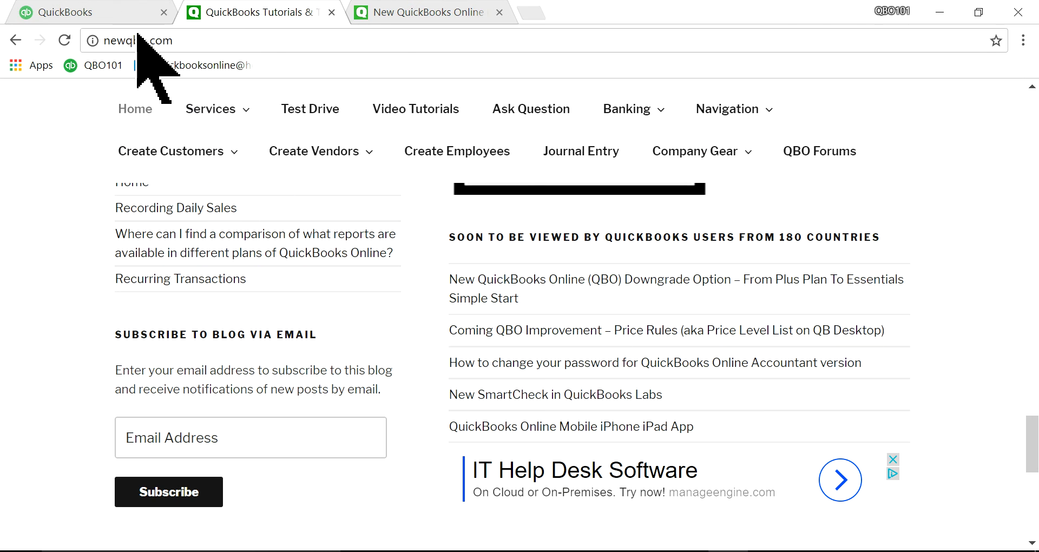
- Replace the blog tab's address with quickbooksqbo.com and load the QuickBooks Tutorials & Training blog
left_click_drag(176, 40, 73, 39)
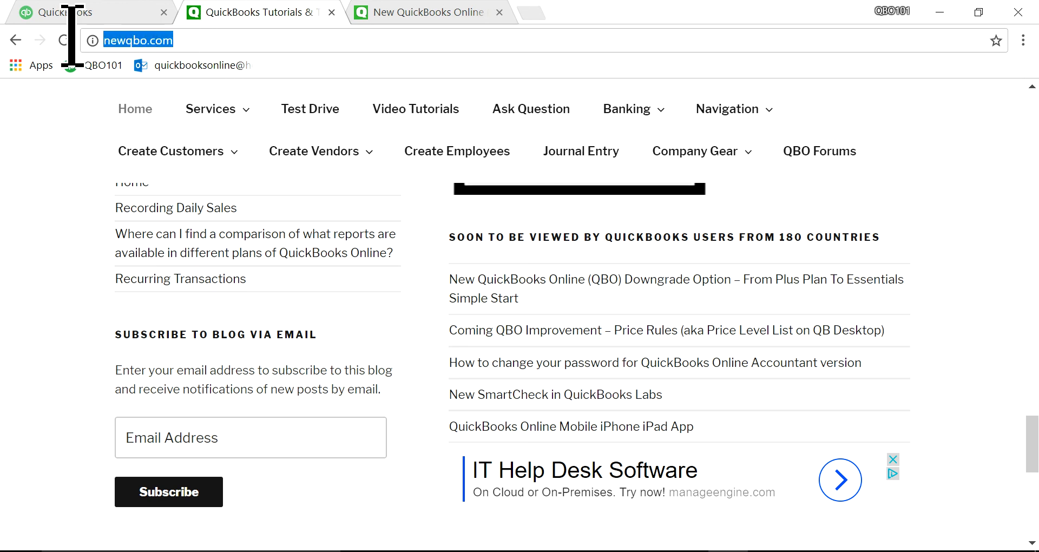
type("qui")
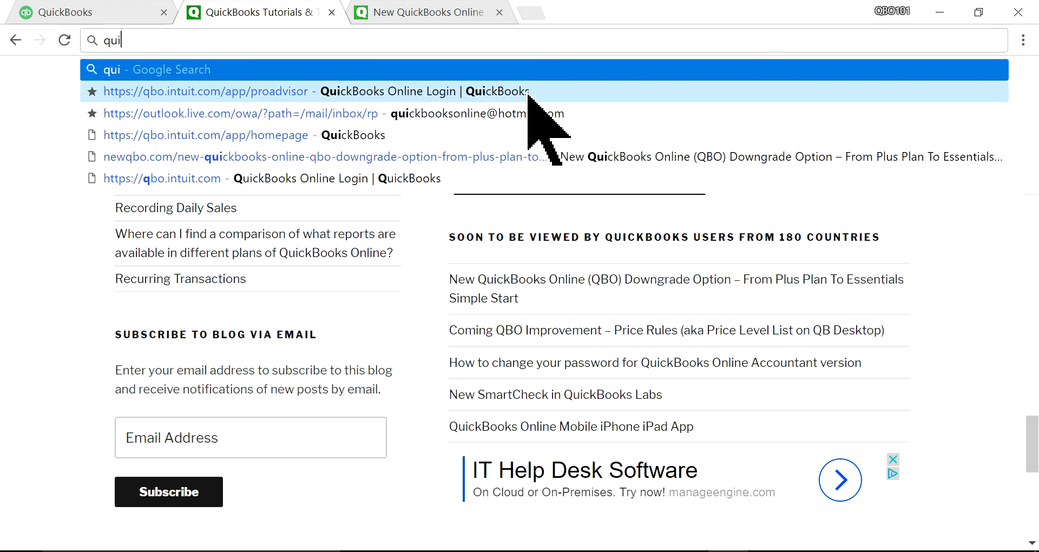
type("ckbo")
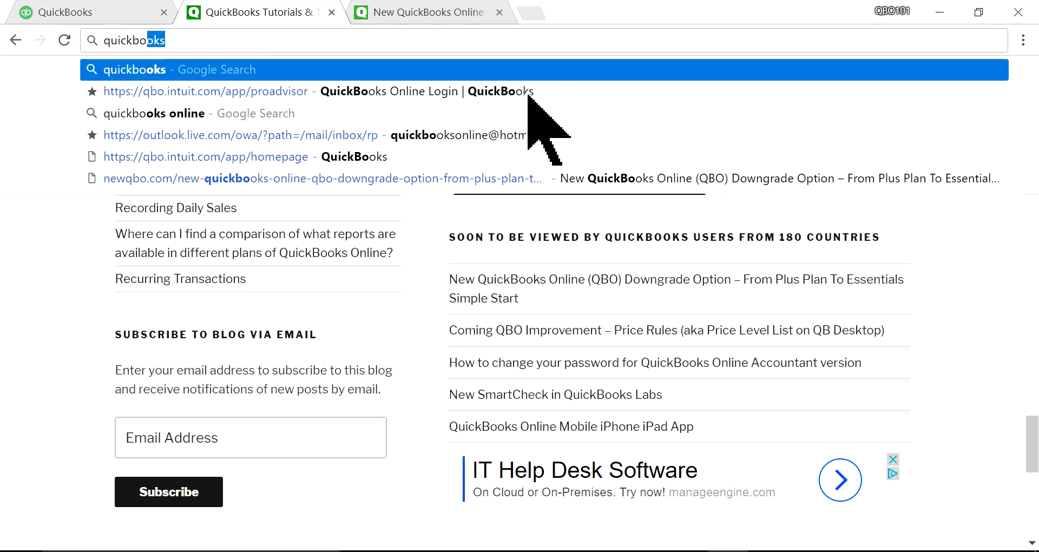
type("oksqbo.com")
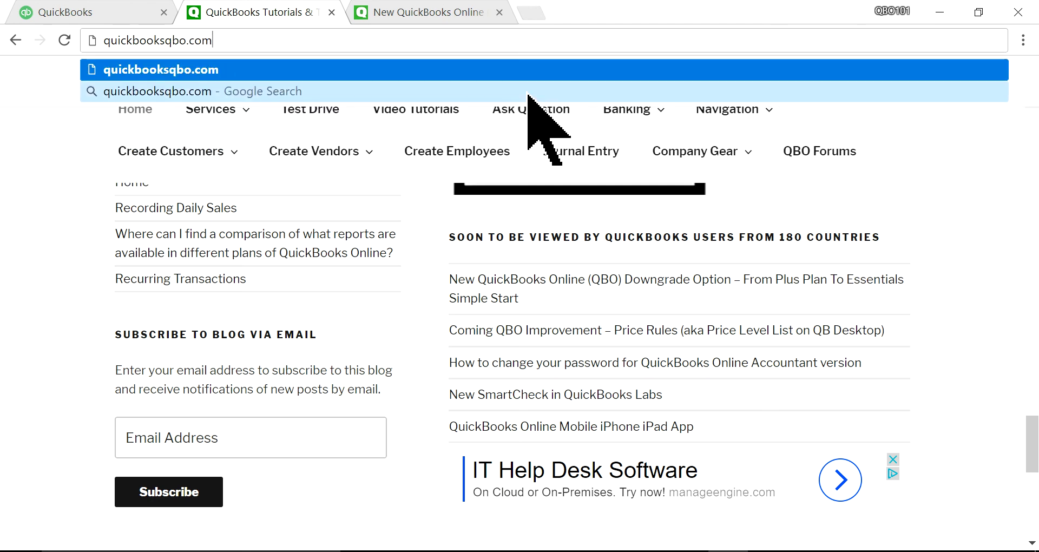
key("Return")
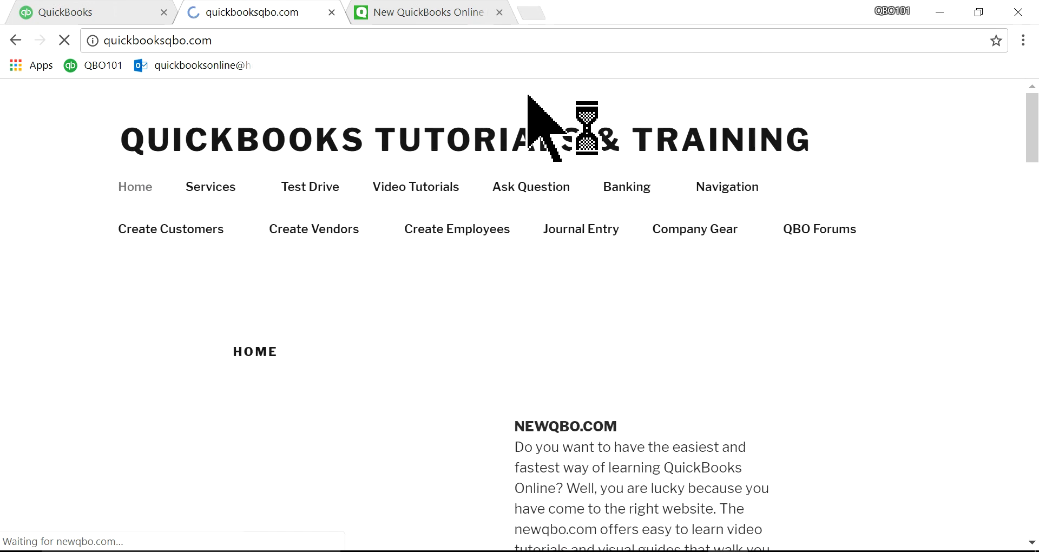
scroll(786, 344, "down", 2)
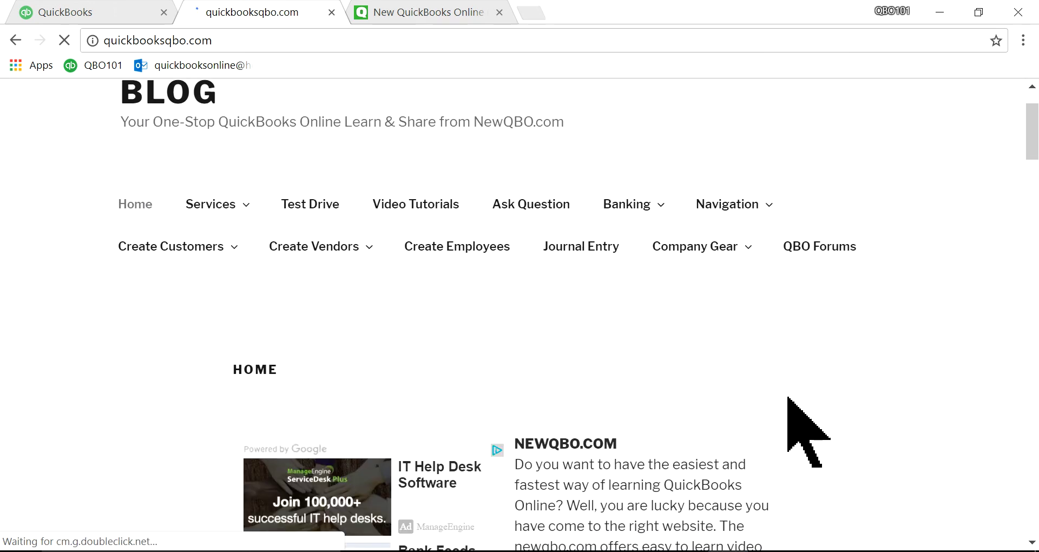